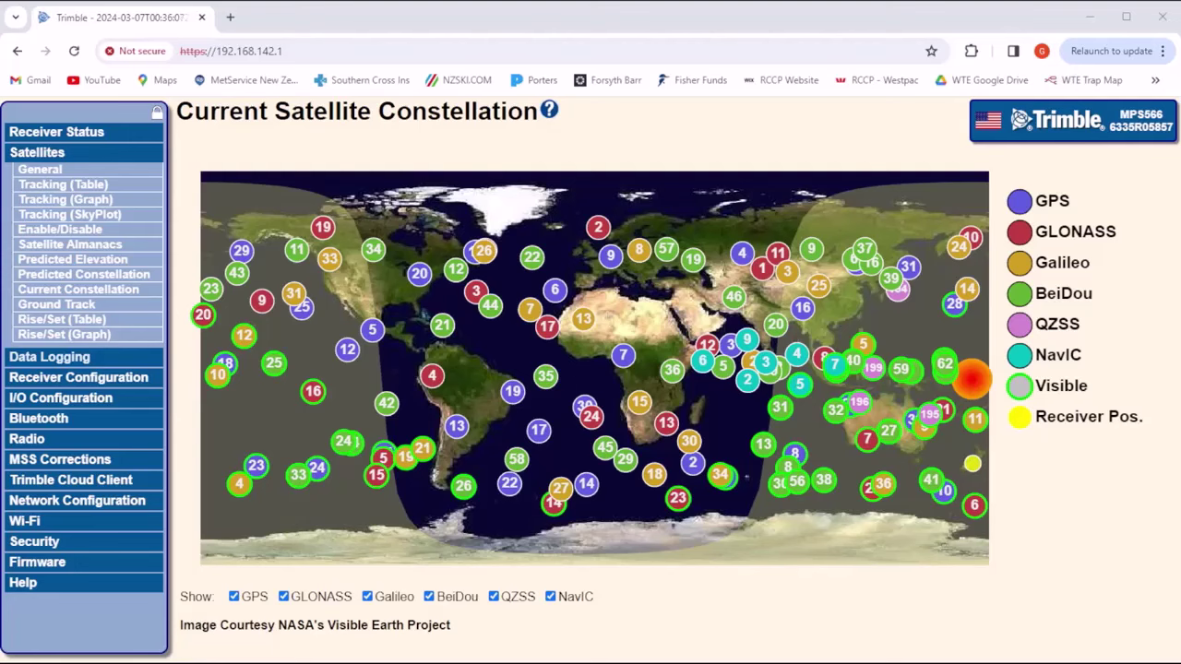
# Step: Check the Vector - Heading Display under Receiver Status, then return to the Receiver Configuration summary
pyautogui.click(36, 378)
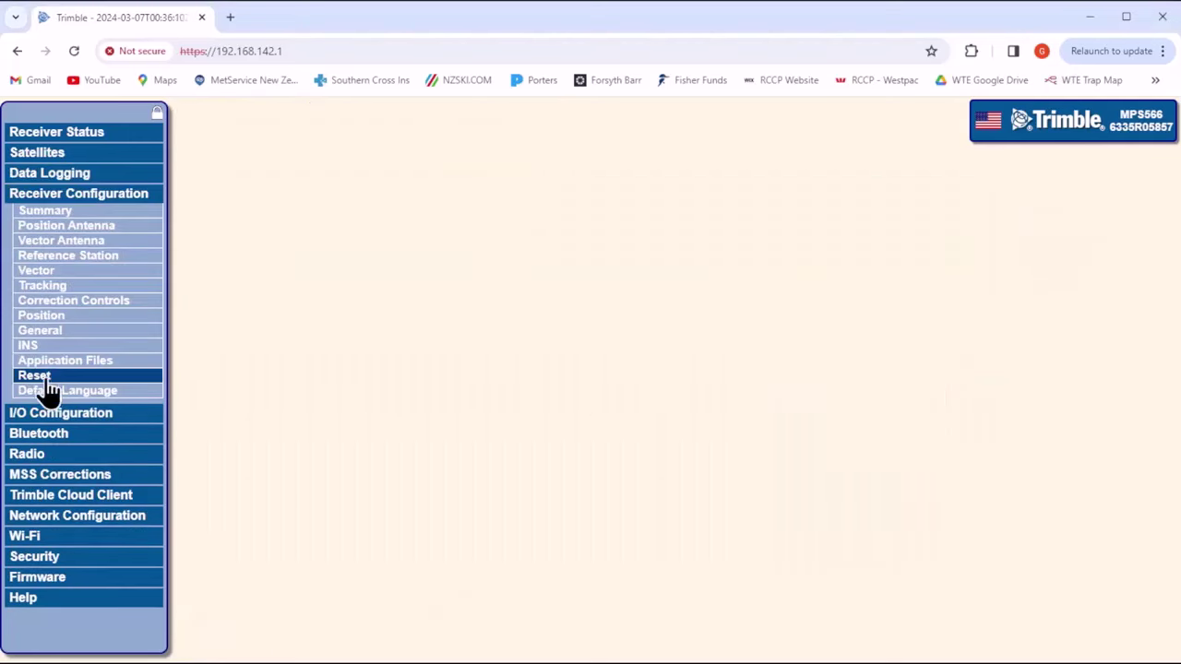
pyautogui.click(28, 347)
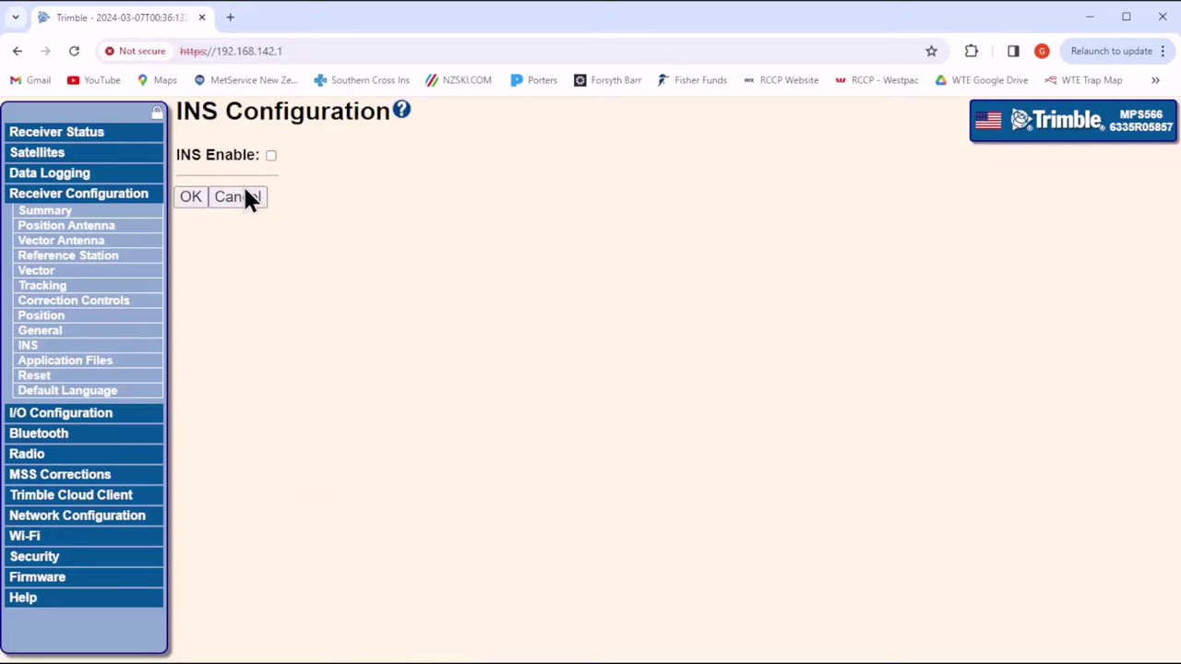
pyautogui.click(83, 137)
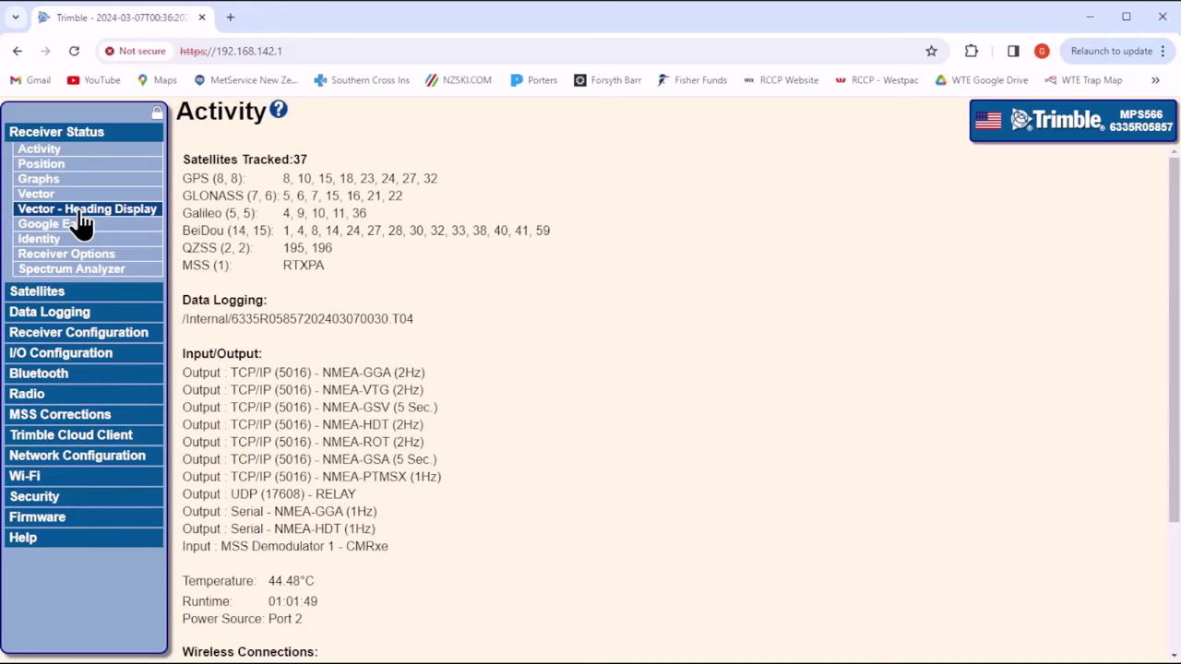
pyautogui.click(83, 210)
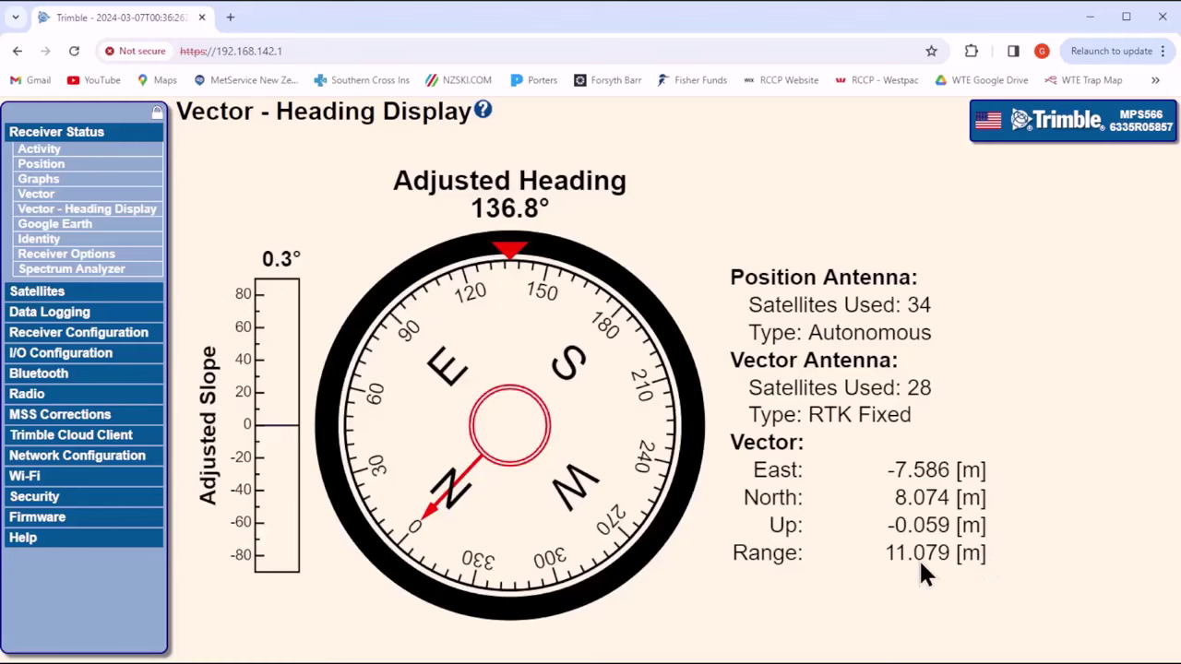
pyautogui.click(69, 336)
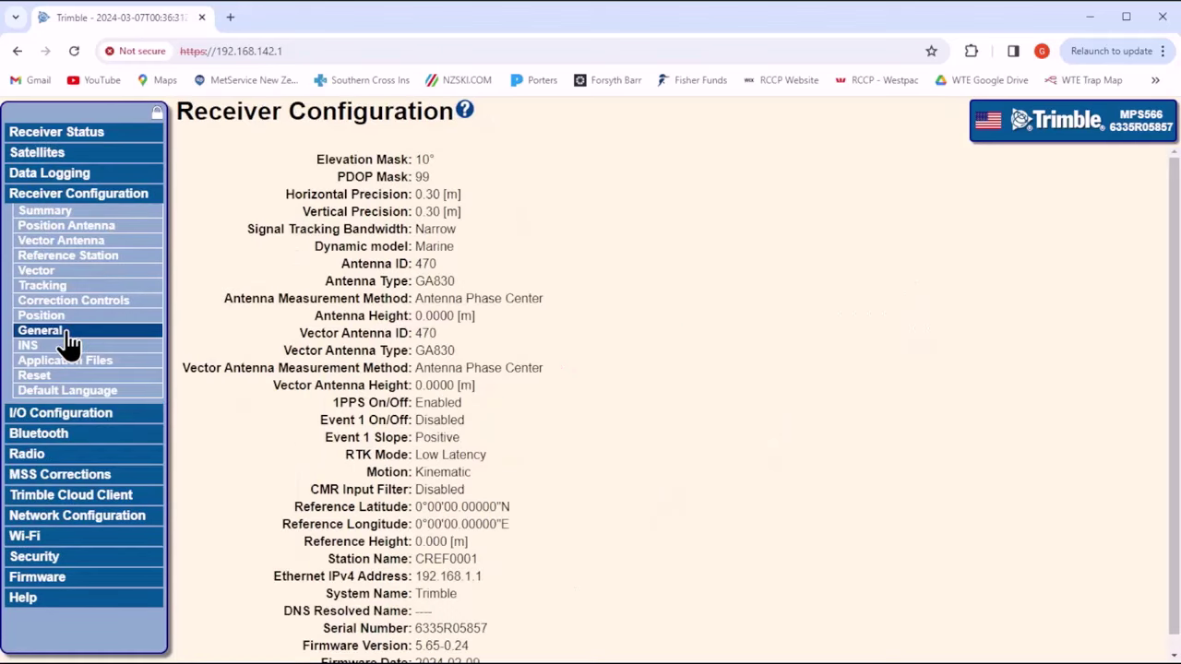
# Step: Enable INS on the INS Configuration page and expand the General and Graphic Prerequisites sections
pyautogui.click(27, 345)
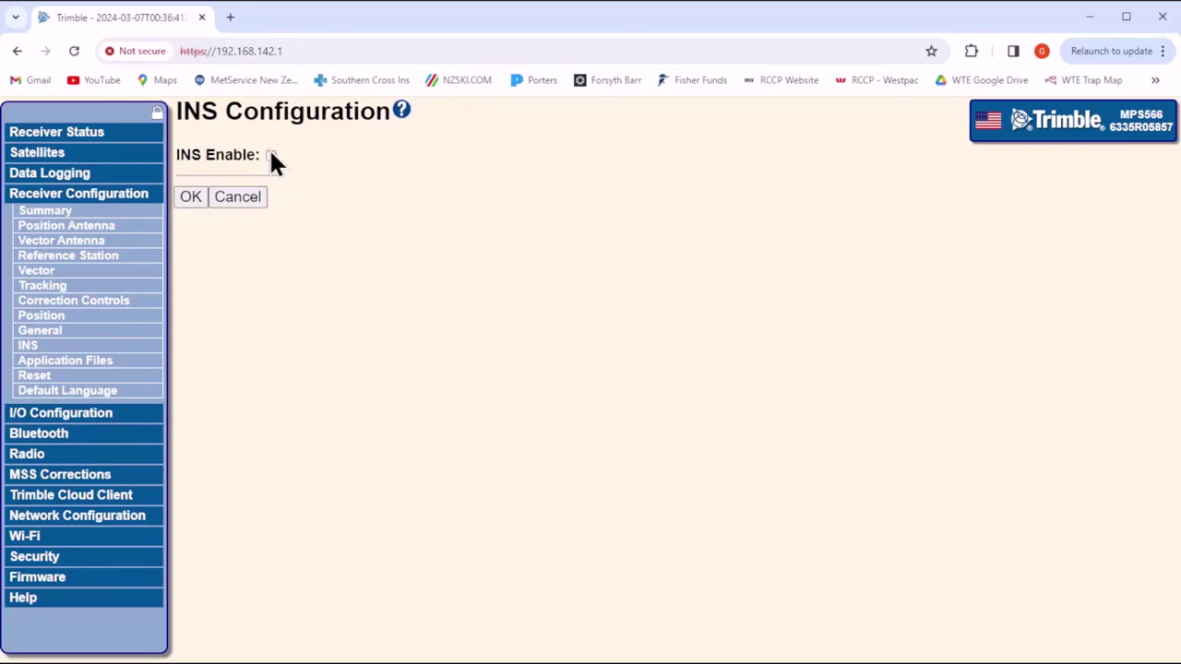
pyautogui.click(271, 156)
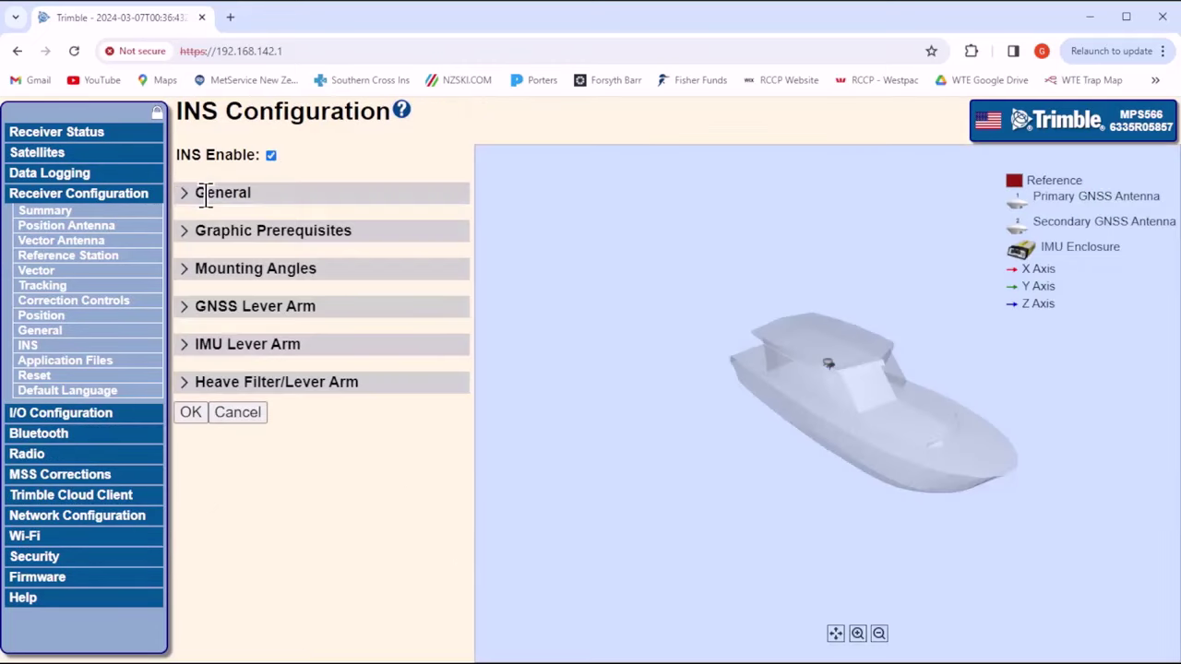
pyautogui.click(189, 195)
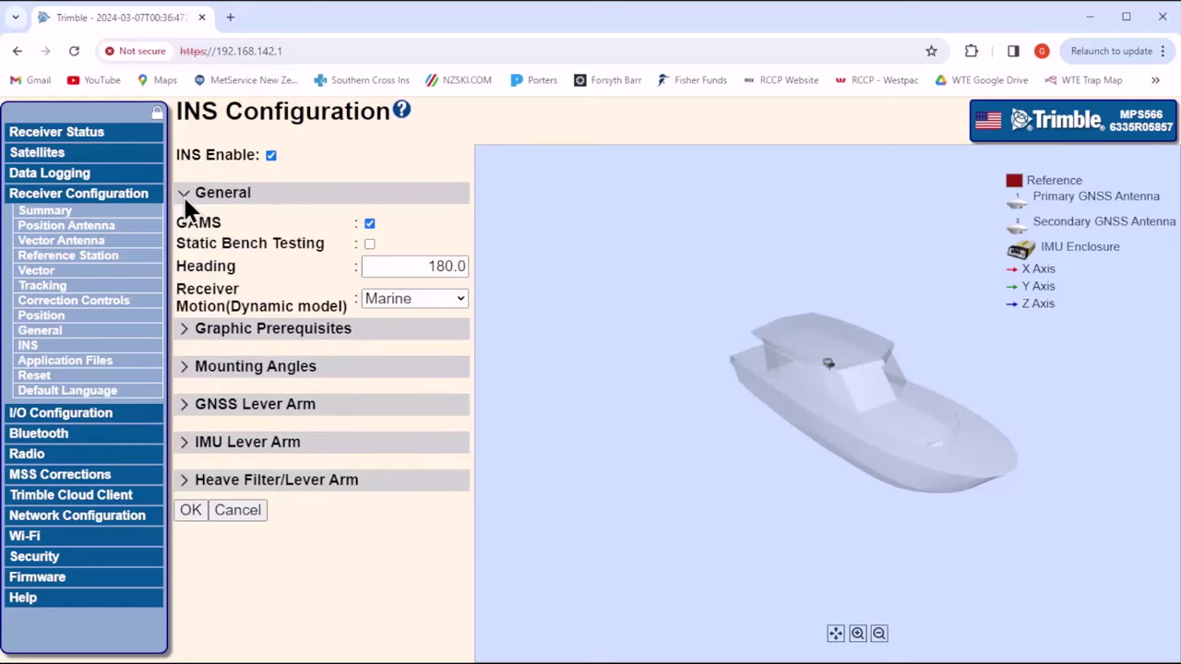
pyautogui.click(183, 193)
pyautogui.click(187, 231)
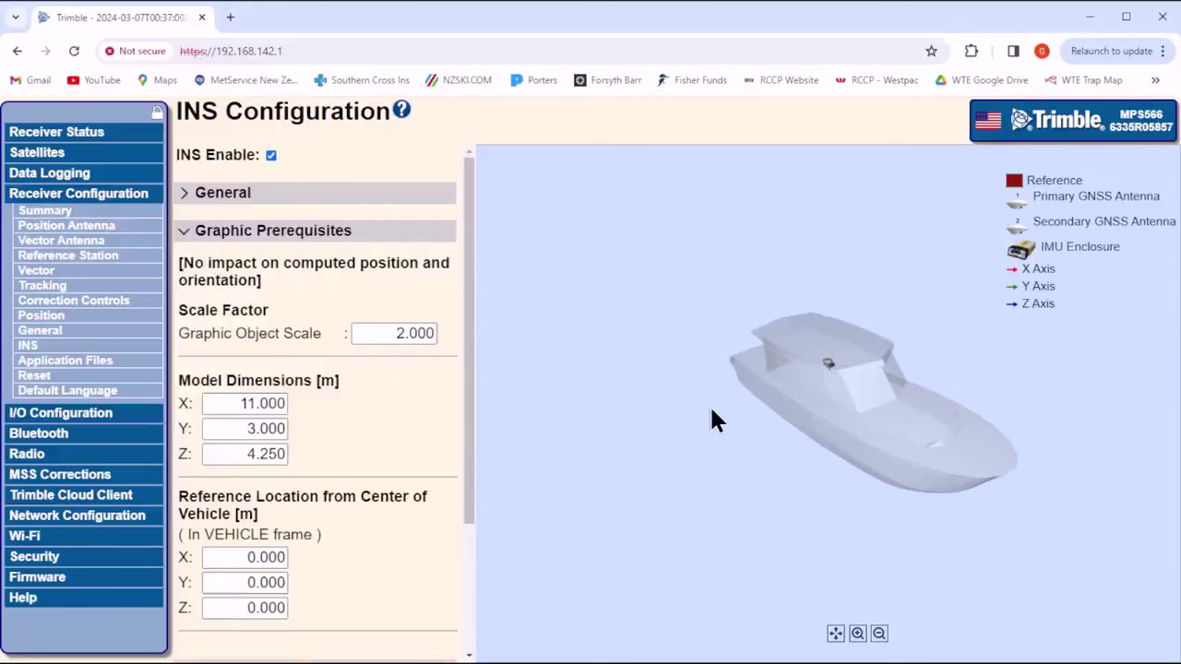
# Step: Rotate the 3D boat model, then collapse the Graphic Prerequisites and Mounting Angles sections
pyautogui.moveTo(711, 410); pyautogui.dragTo(767, 402)
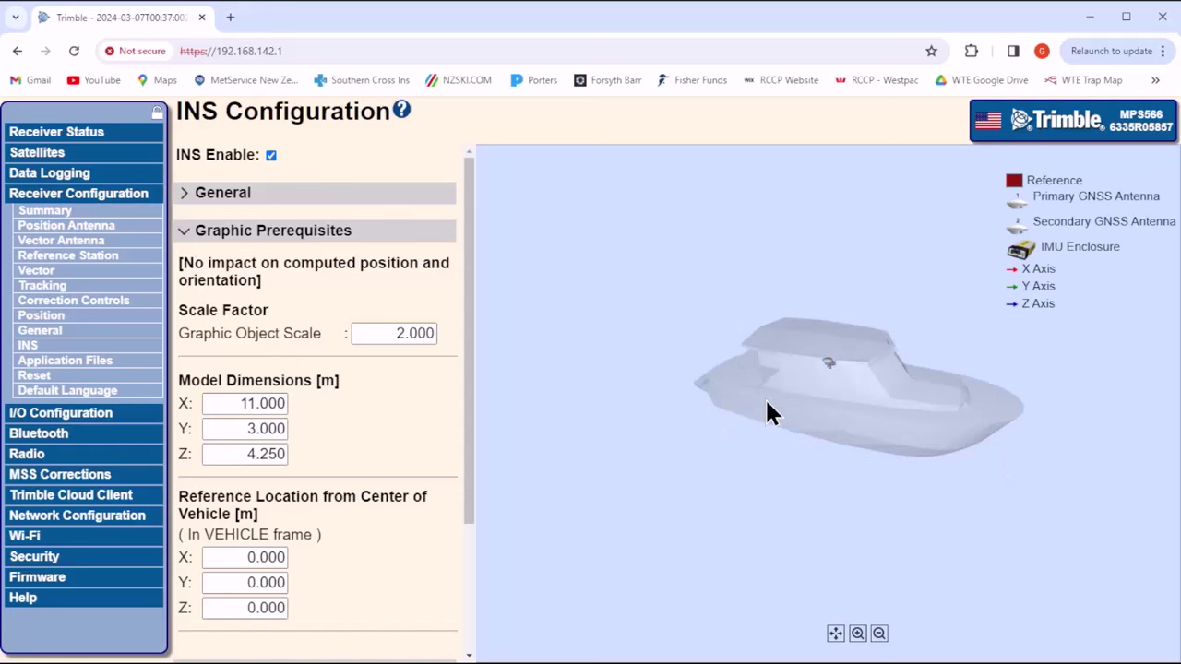
pyautogui.moveTo(767, 403); pyautogui.dragTo(558, 499)
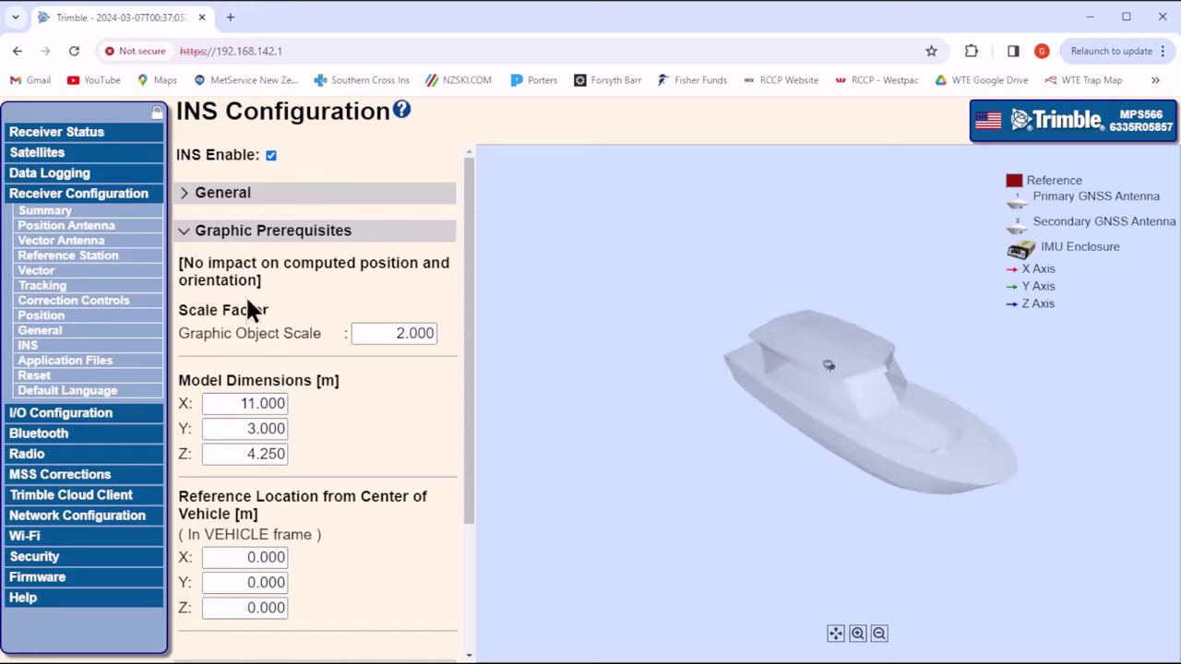
pyautogui.click(180, 227)
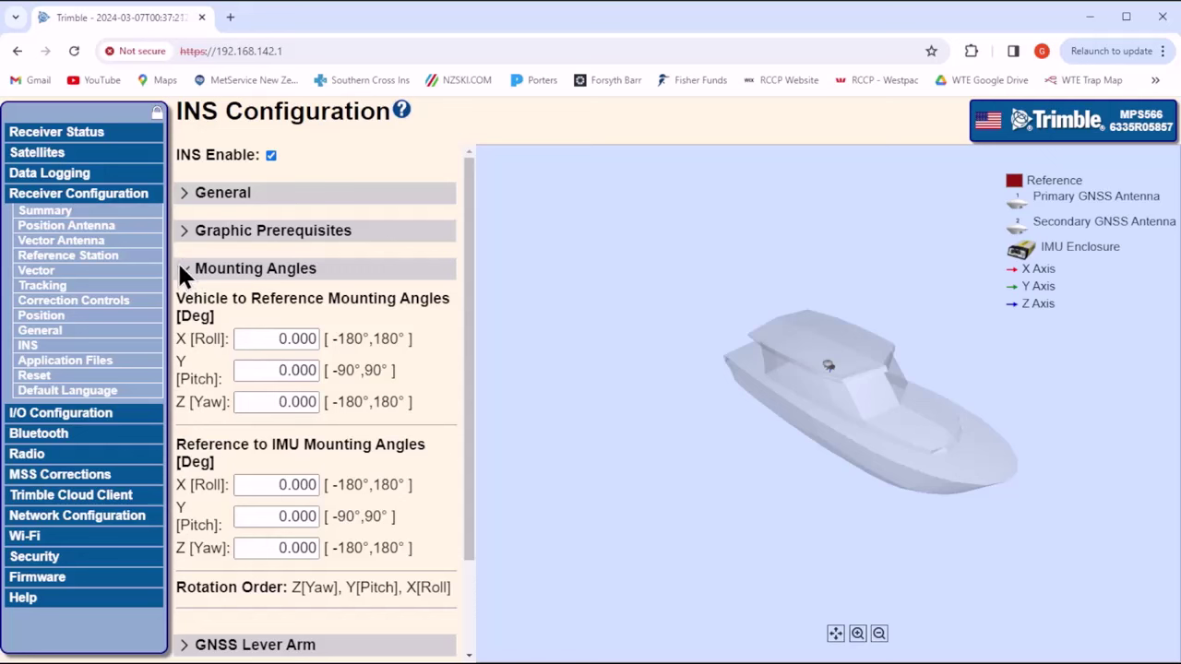
pyautogui.click(184, 268)
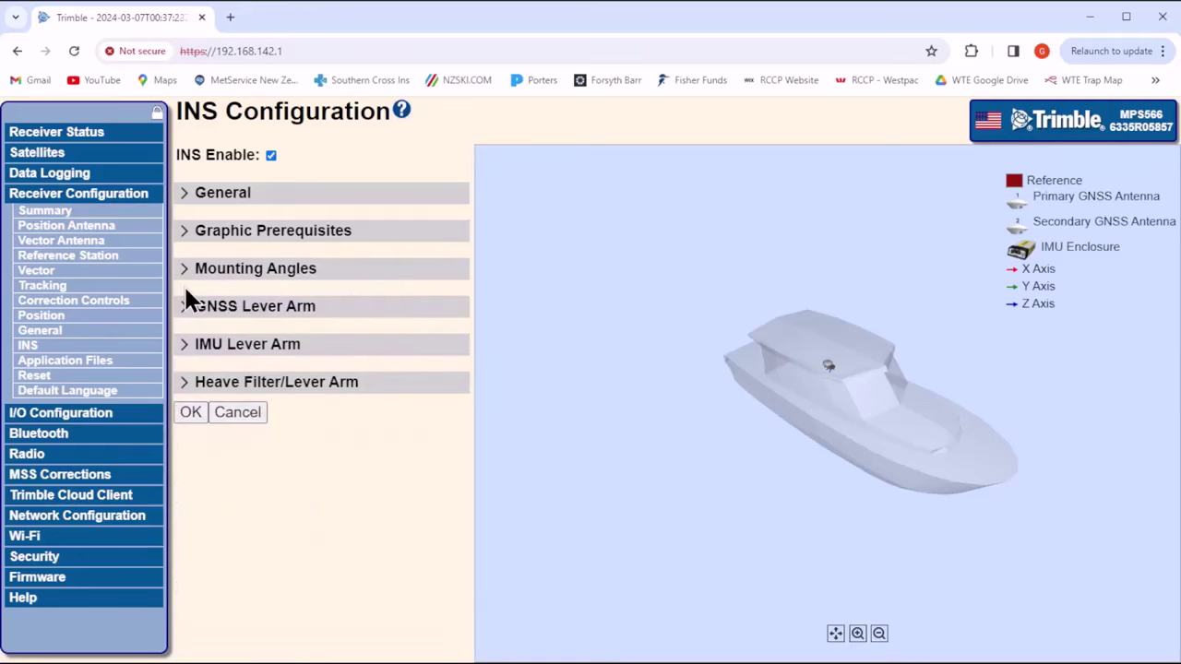
# Step: Expand GNSS Lever Arm and change the primary-to-secondary baseline Y value to 11.08 m
pyautogui.click(184, 306)
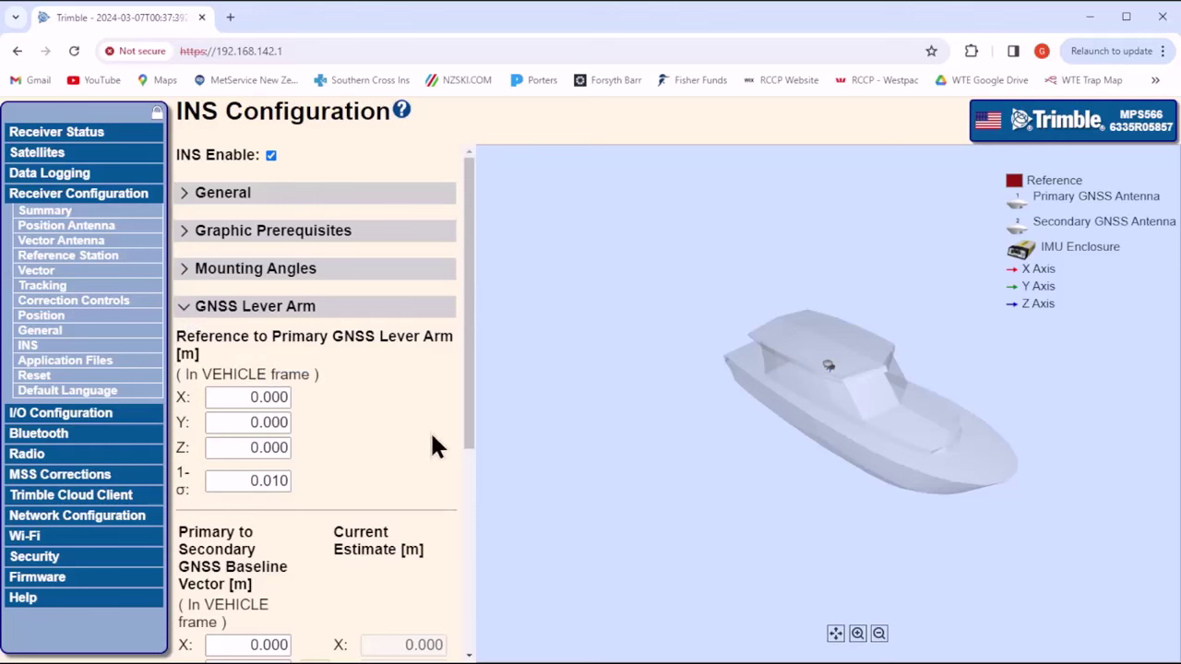
pyautogui.moveTo(467, 385); pyautogui.dragTo(471, 498)
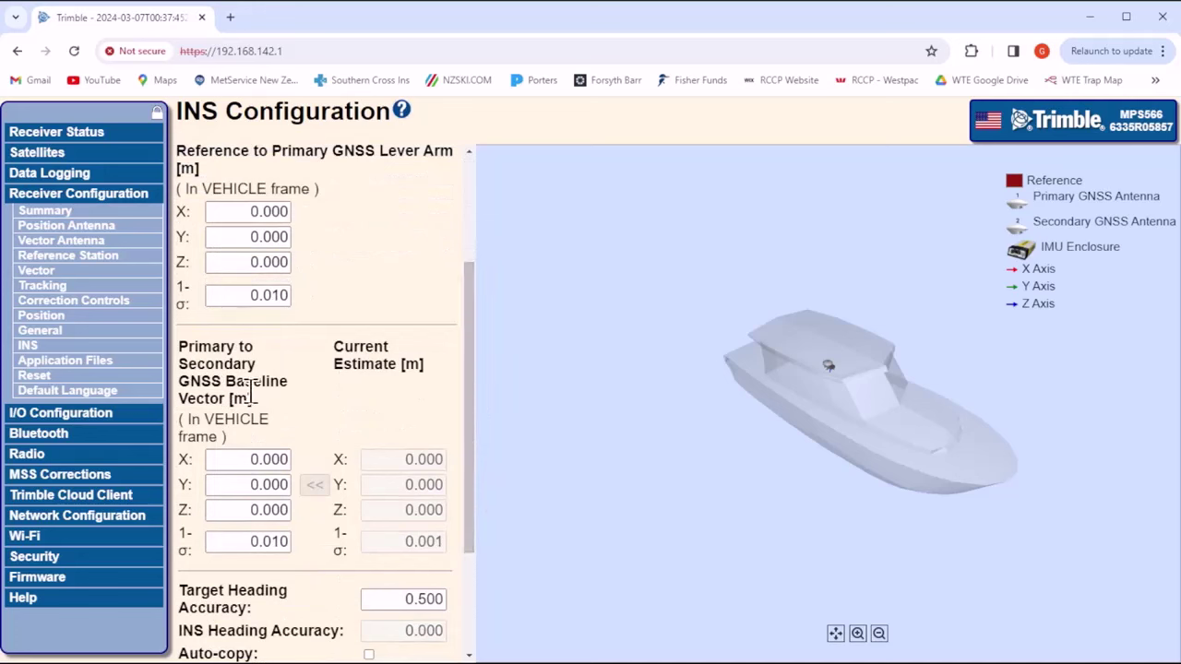
pyautogui.click(287, 485)
pyautogui.press('BackSpace')
pyautogui.press('BackSpace')
pyautogui.press('BackSpace')
pyautogui.press('BackSpace')
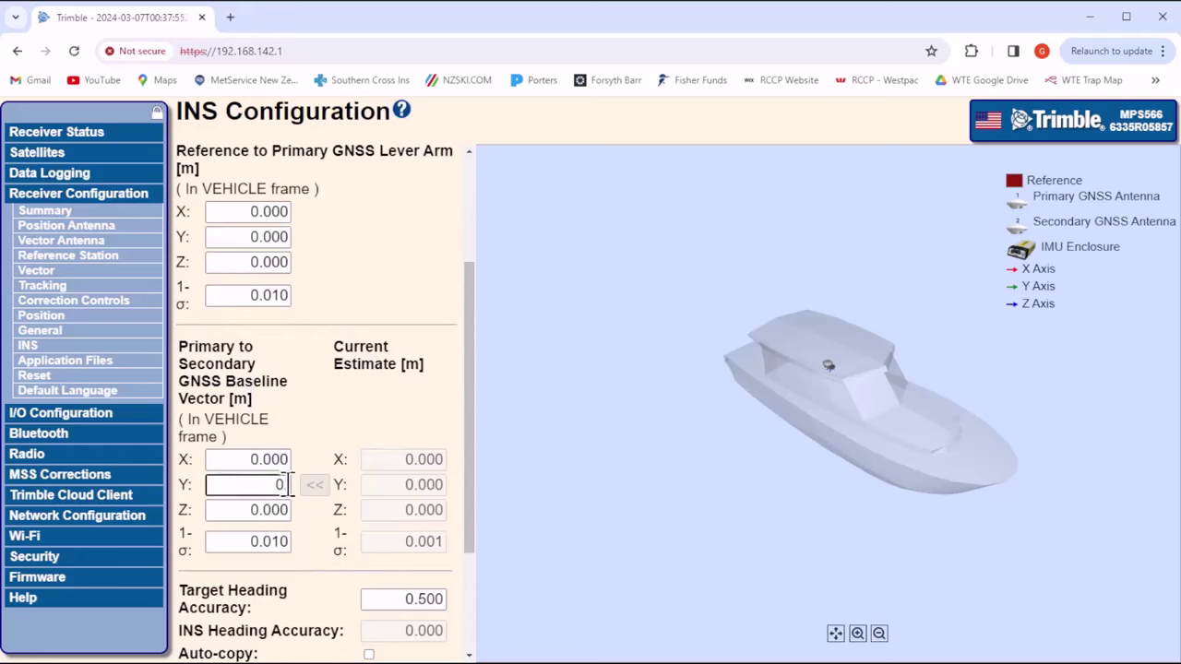
pyautogui.press('BackSpace')
pyautogui.write('11.08')
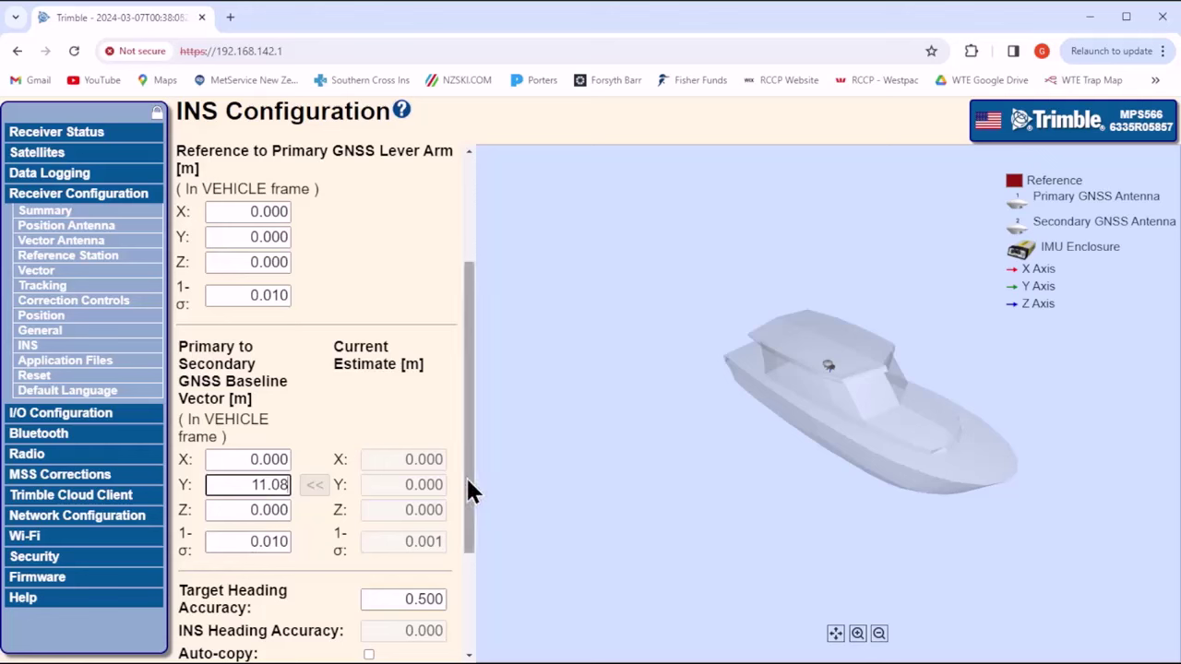
pyautogui.moveTo(467, 479); pyautogui.dragTo(471, 605)
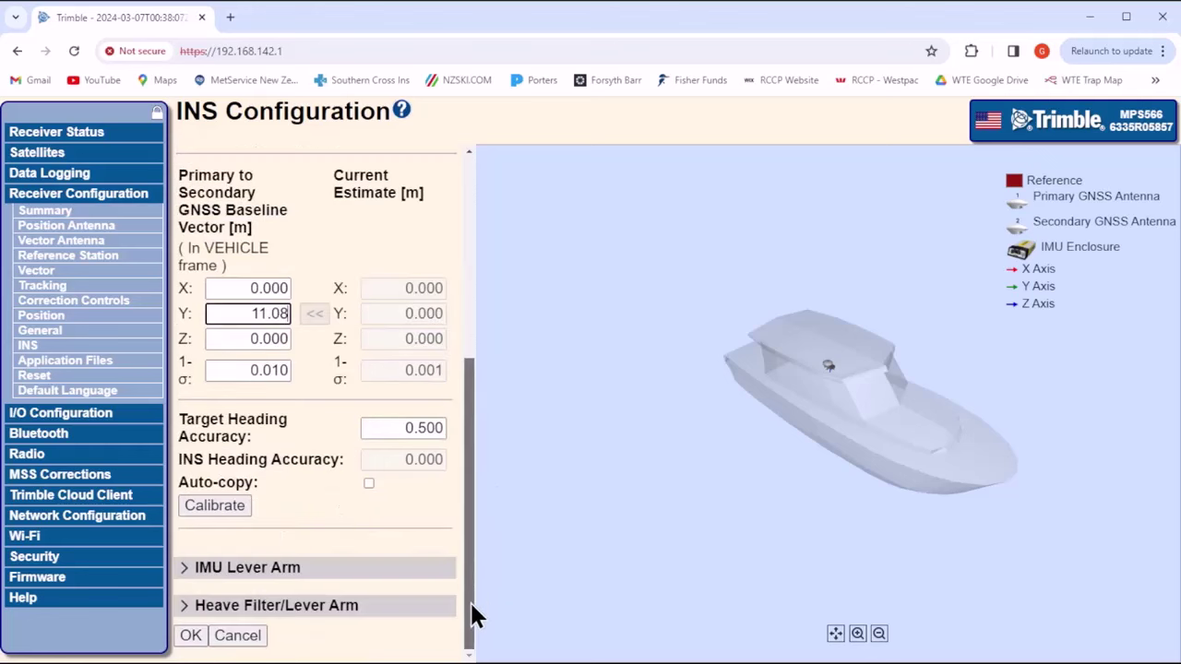
pyautogui.click(180, 565)
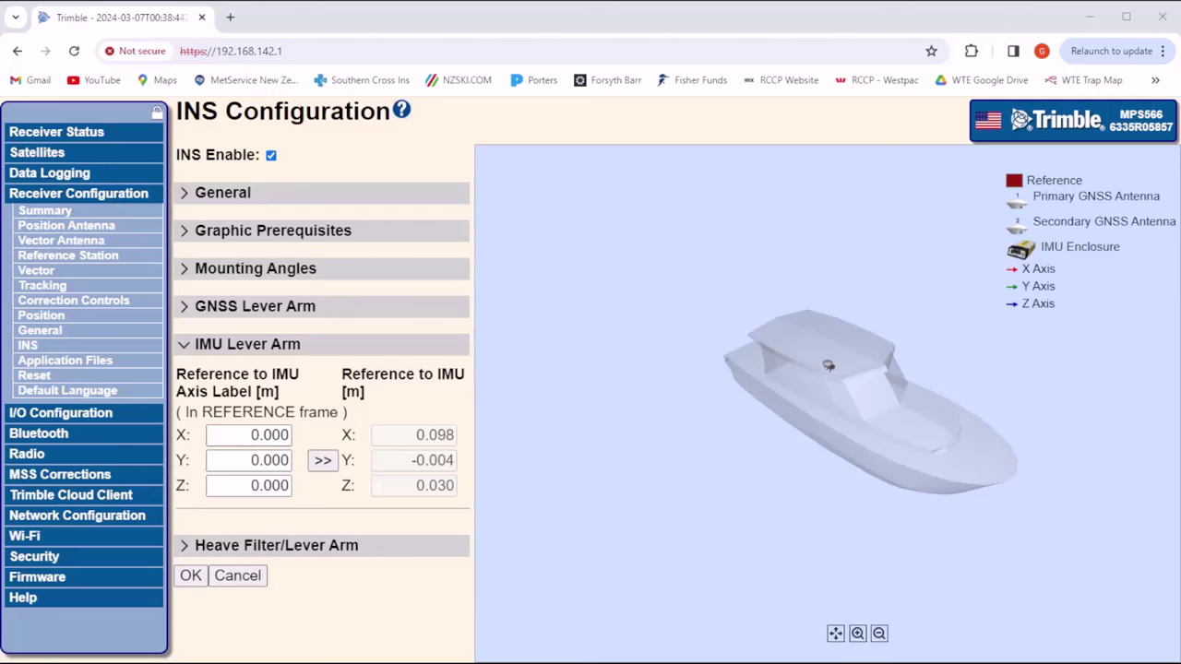
# Step: Enter IMU lever arm offsets of X -3.00, Y 5.54 and Z 4.09 m
pyautogui.press('Tab')
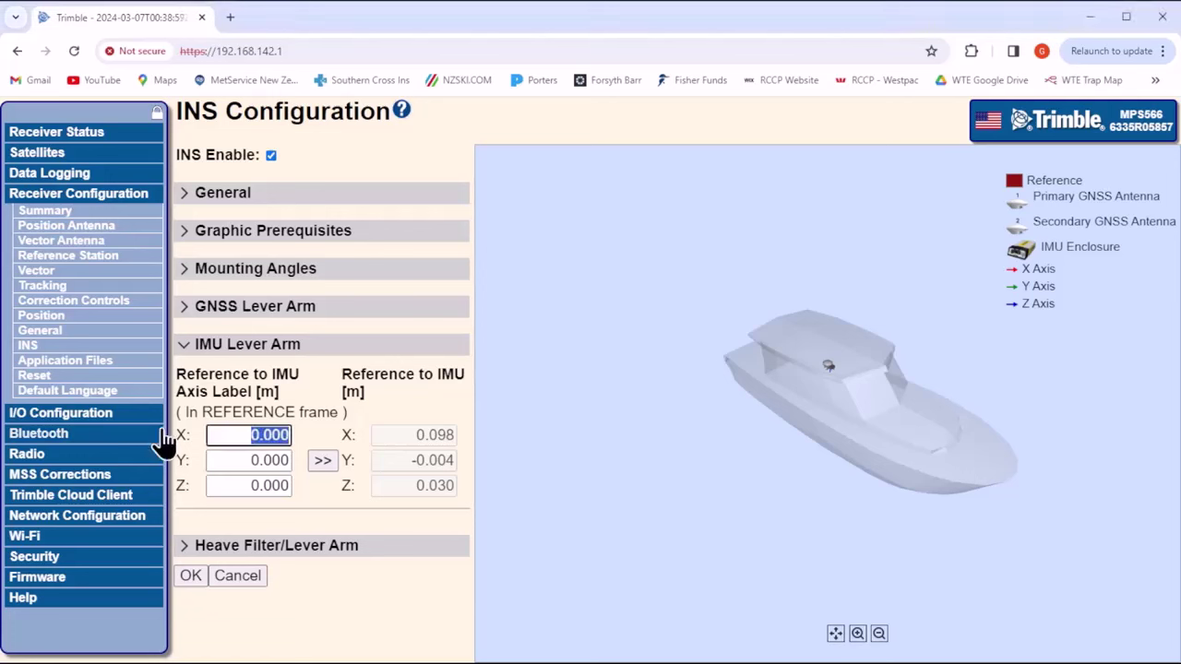
pyautogui.write('-3.00')
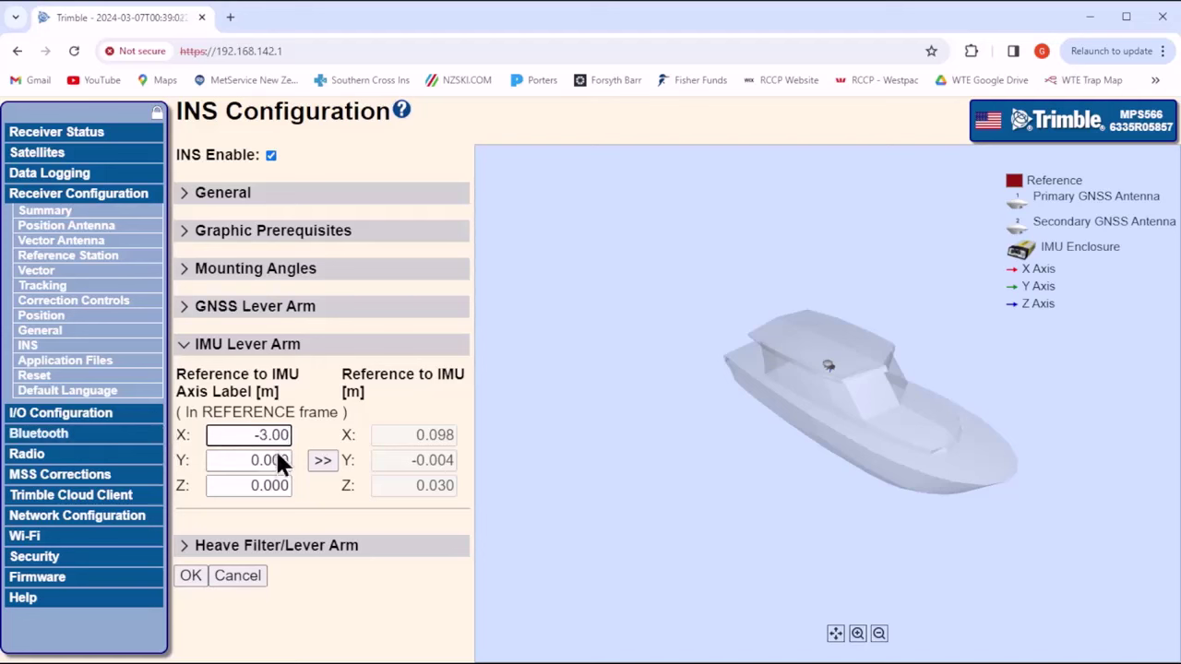
pyautogui.click(285, 459)
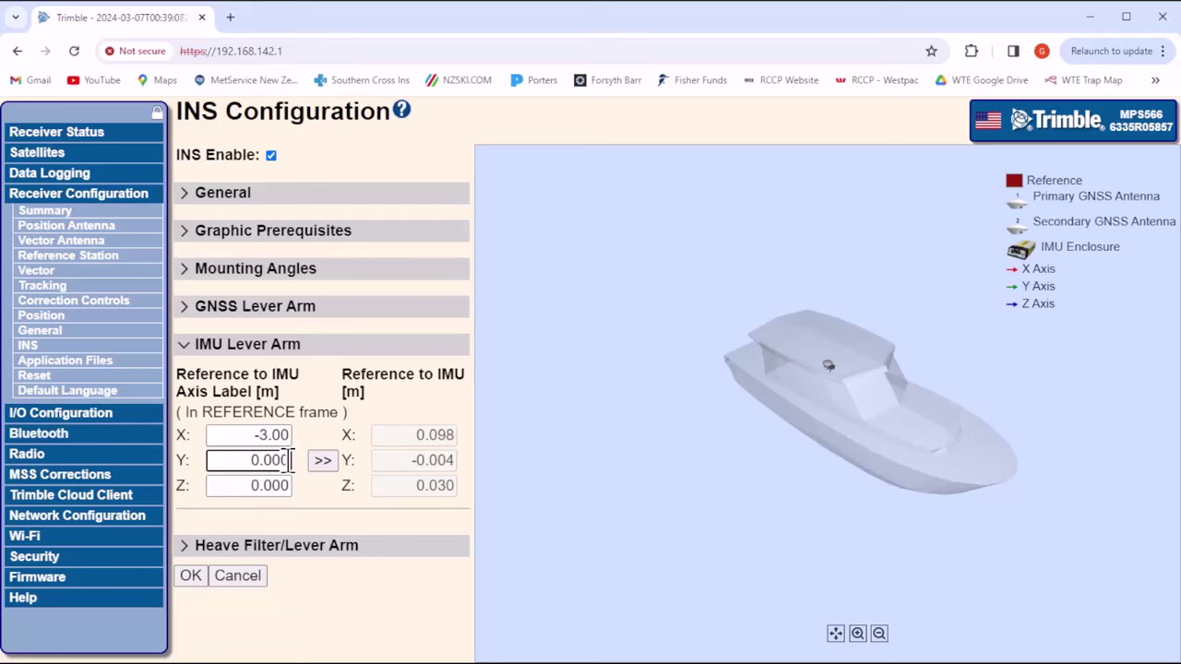
pyautogui.press('BackSpace')
pyautogui.press('BackSpace')
pyautogui.press('BackSpace')
pyautogui.press('BackSpace')
pyautogui.press('BackSpace')
pyautogui.write('5.54')
pyautogui.click(282, 486)
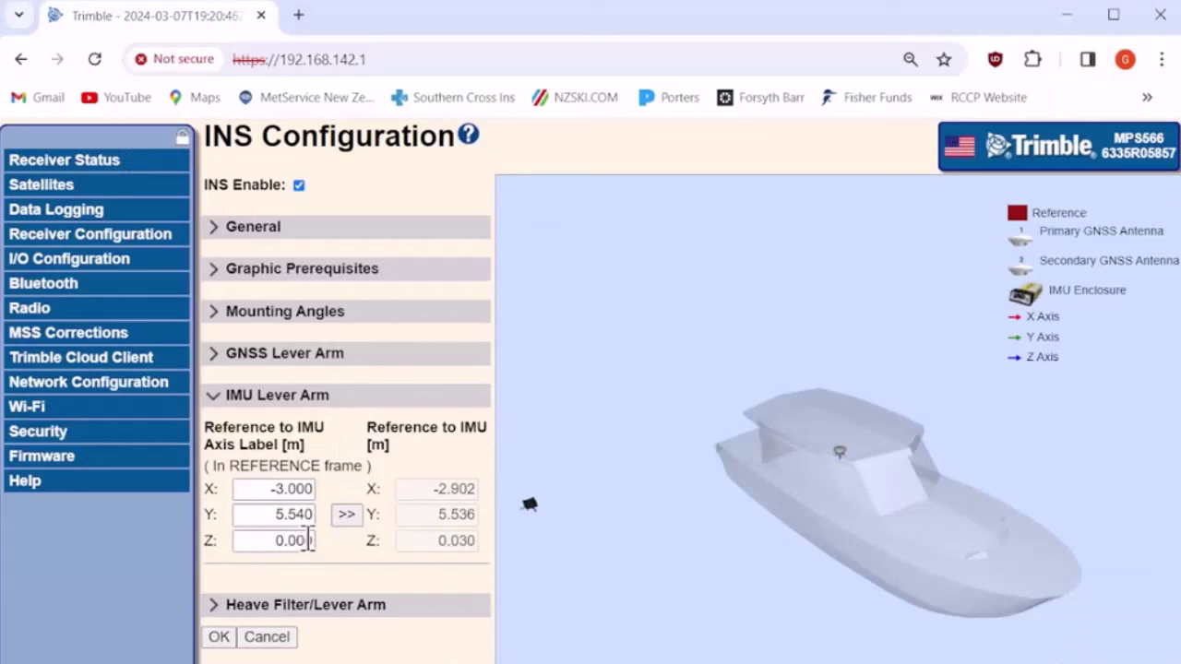
pyautogui.click(309, 540)
pyautogui.press('BackSpace')
pyautogui.press('BackSpace')
pyautogui.press('BackSpace')
pyautogui.press('BackSpace')
pyautogui.press('BackSpace')
pyautogui.write('4.09')
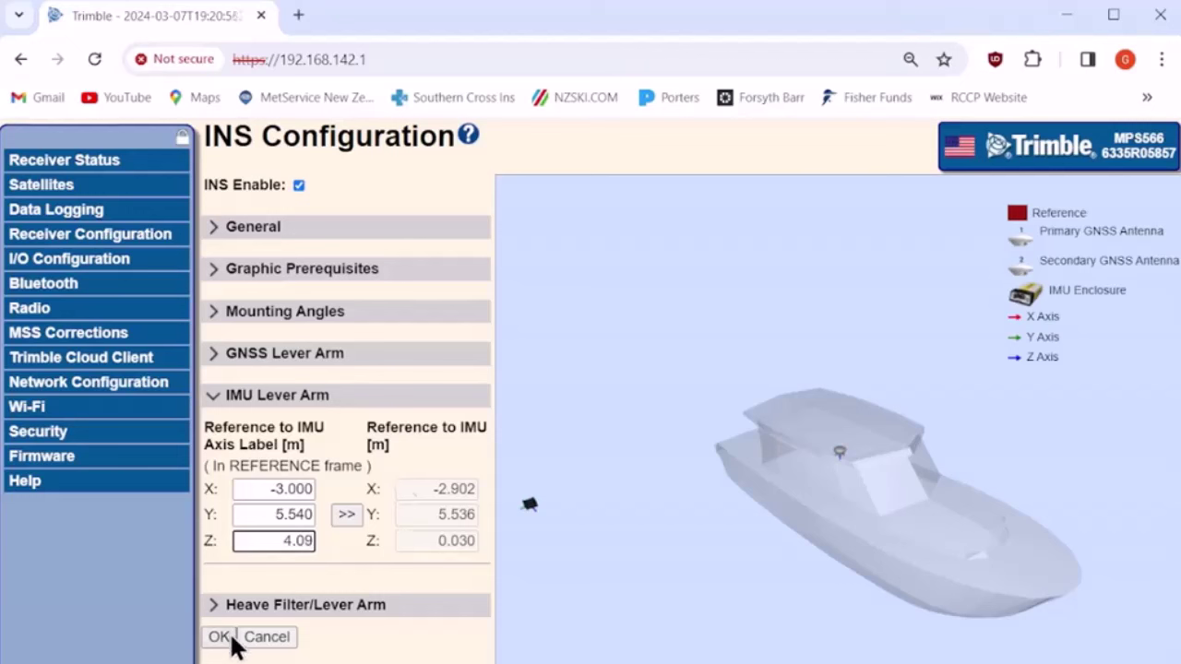
# Step: Save the INS configuration with OK and acknowledge the 'Configuration changed' alert
pyautogui.click(220, 636)
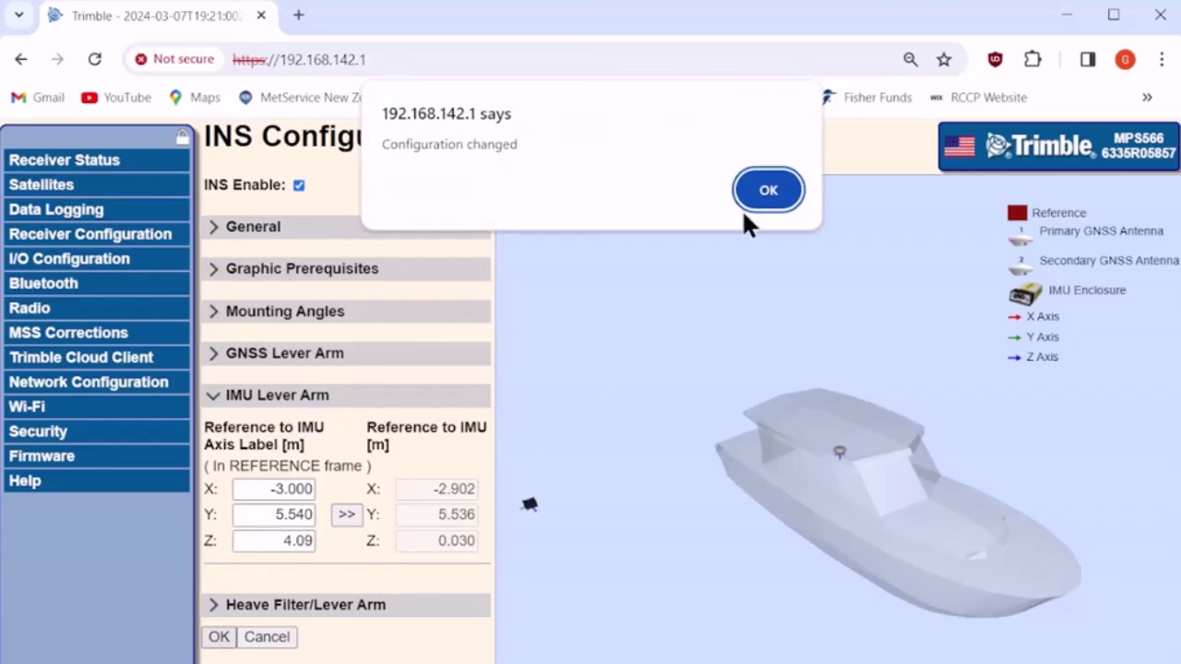
pyautogui.click(770, 189)
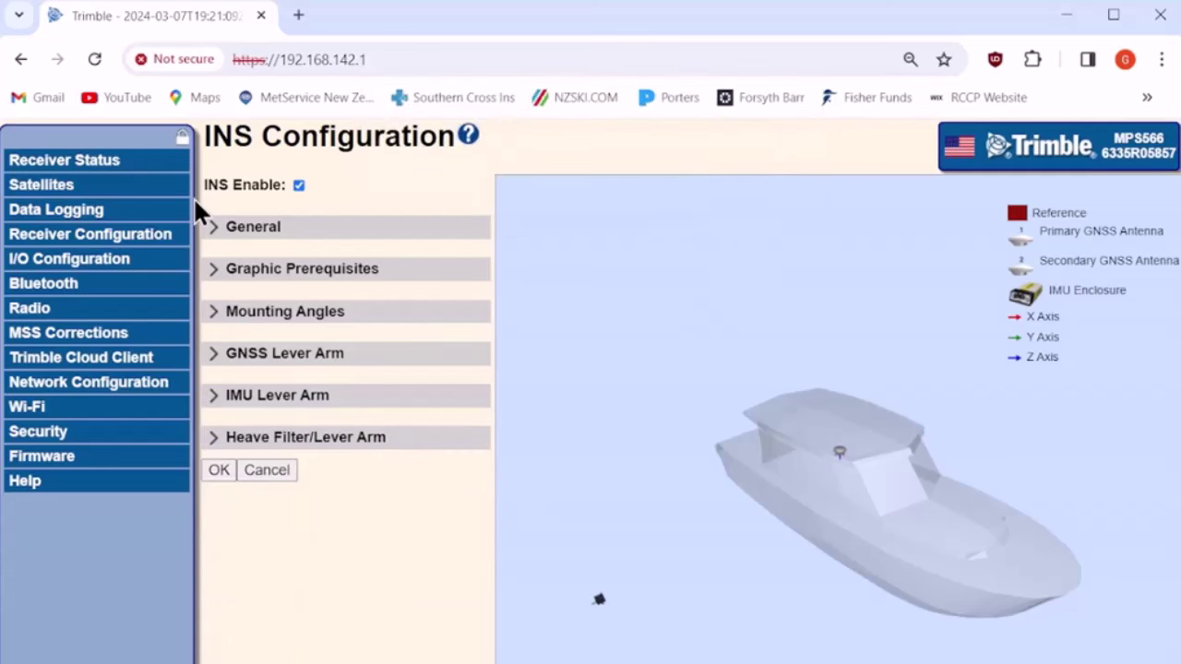
# Step: Expand the Receiver Status list and view the INS Status page
pyautogui.click(65, 164)
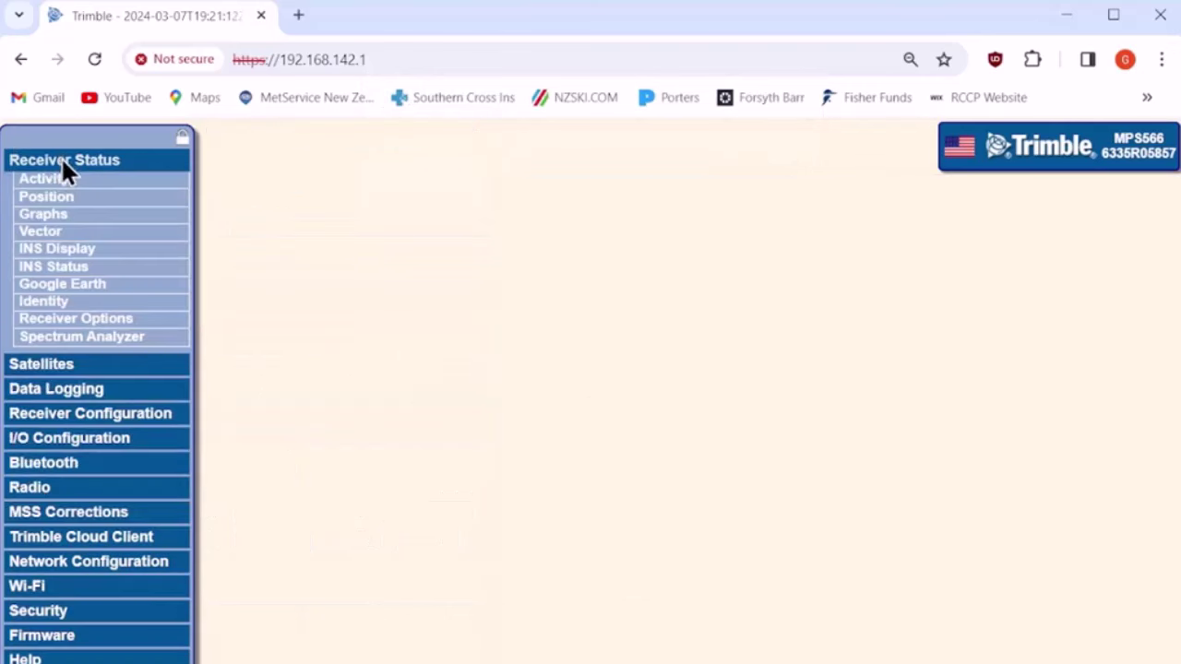
pyautogui.click(55, 266)
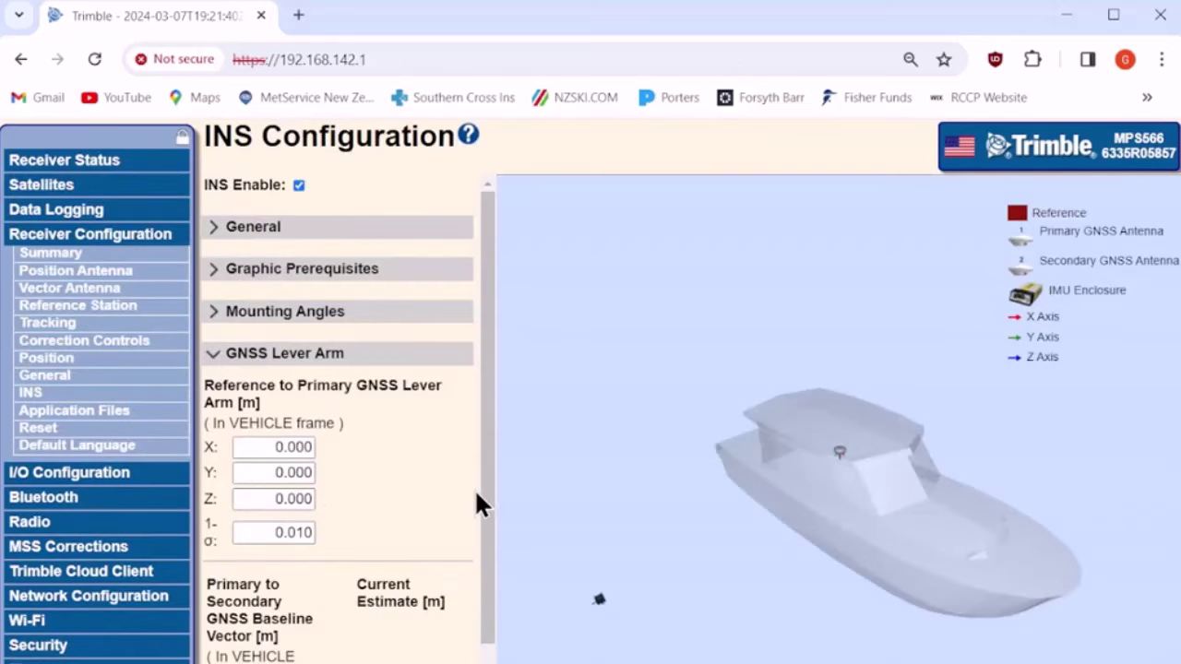
# Step: Scroll to the baseline fields, zoom out the 3D vessel view and orbit the boat model
pyautogui.scroll(-2, 476, 503)
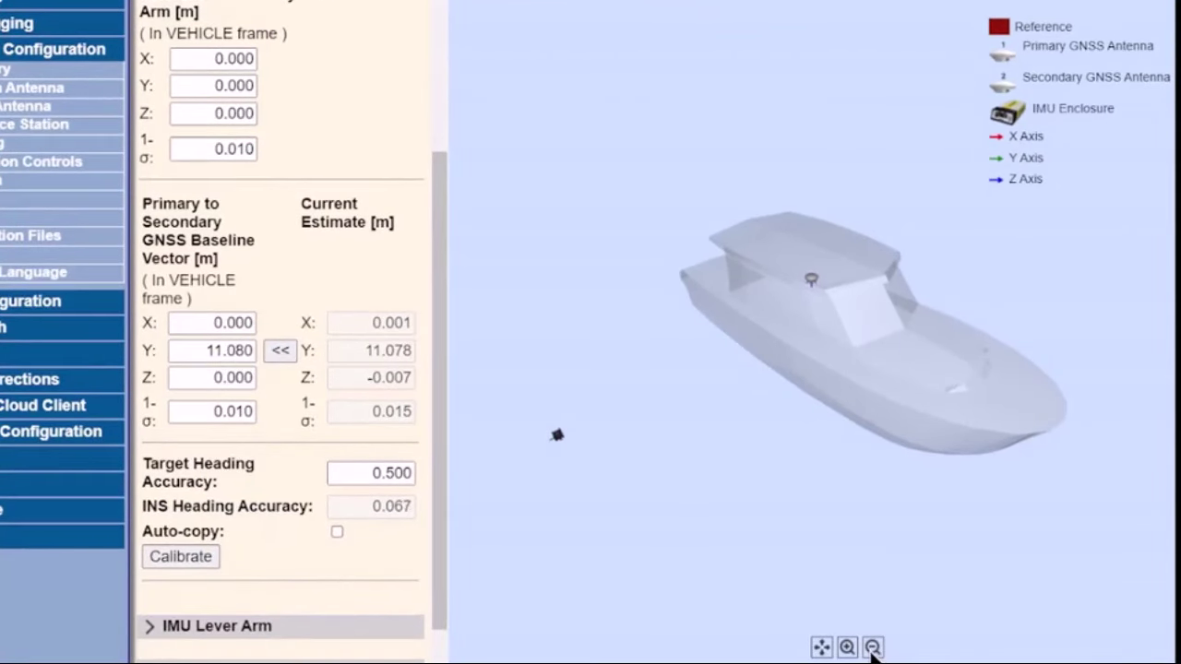
pyautogui.click(871, 648)
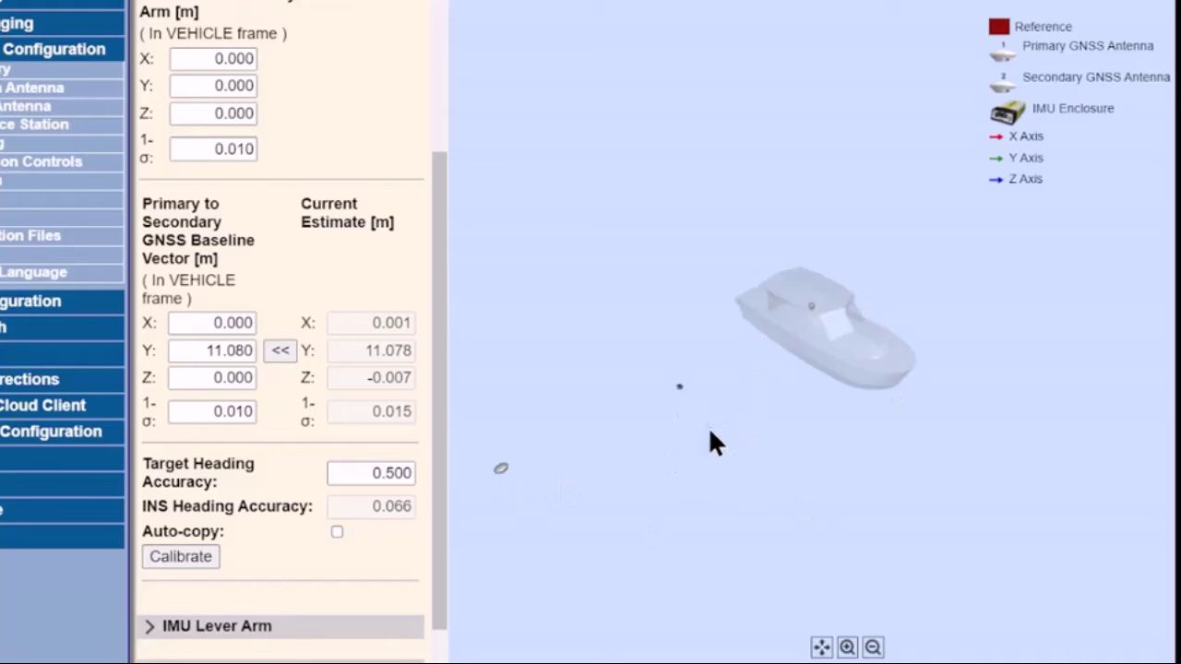
pyautogui.moveTo(709, 430)
pyautogui.mouseDown()
pyautogui.moveTo(925, 349)
pyautogui.moveTo(962, 363)
pyautogui.moveTo(949, 359)
pyautogui.mouseUp()
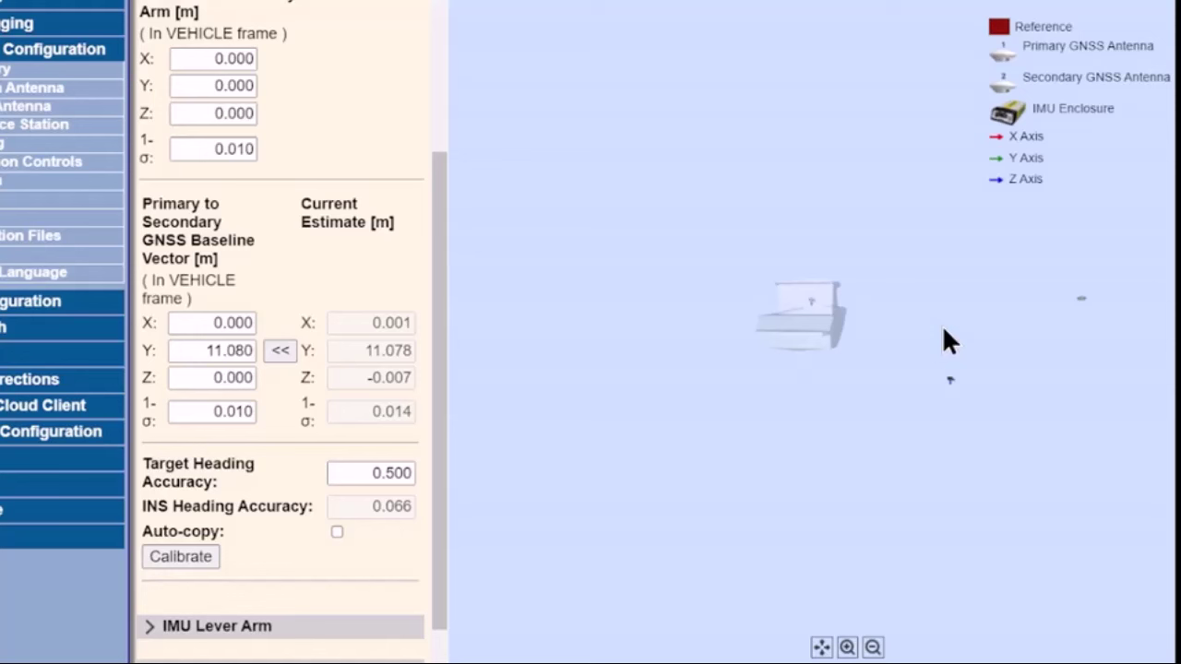
# Step: Orbit the boat model leftward to a side-on view with its markers below
pyautogui.moveTo(942, 328); pyautogui.dragTo(886, 325)
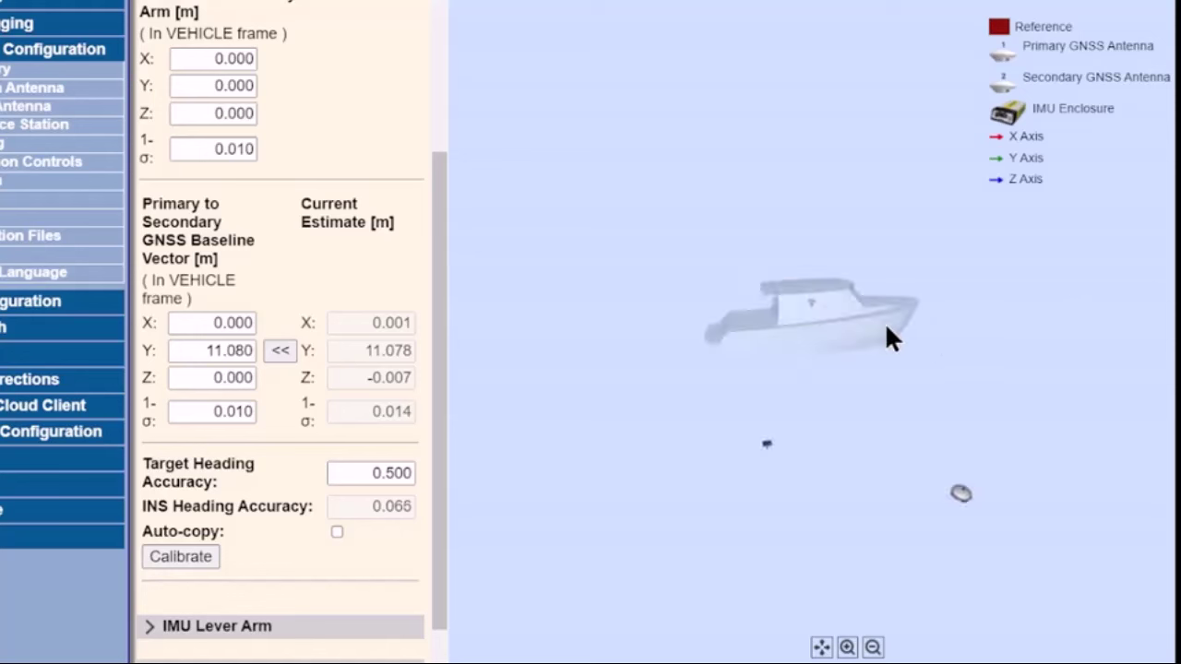